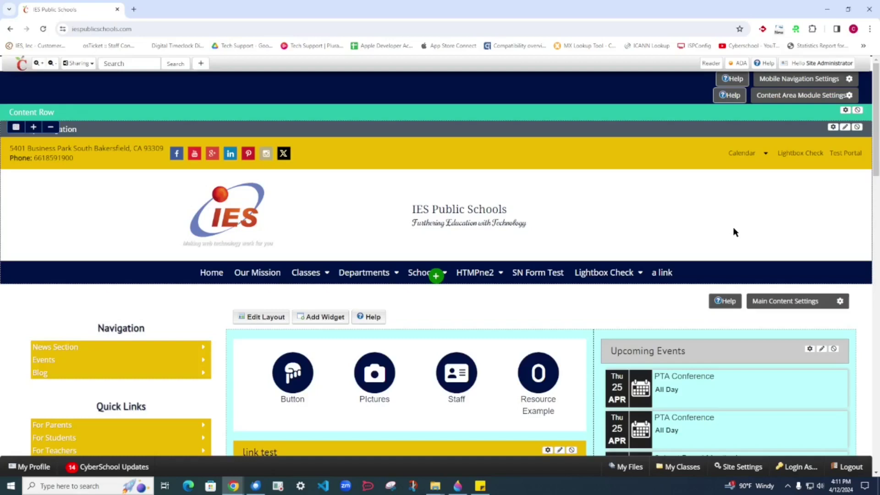
- Review the types of content that can be created and the Top Nav items in the Navigation Editor, and close the editor
left_click(200, 64)
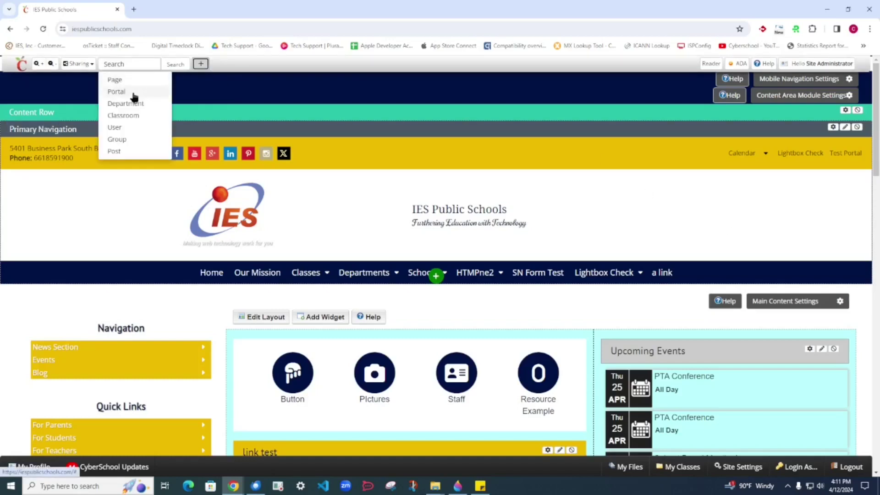
left_click(651, 207)
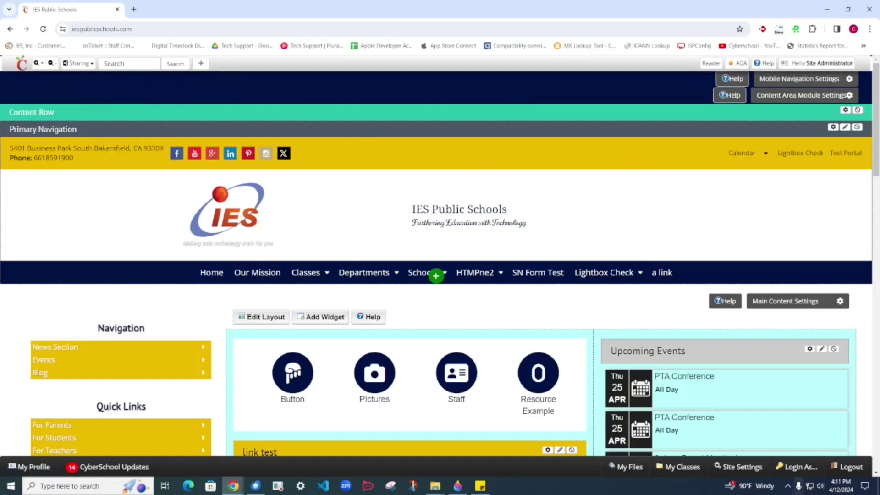
left_click(743, 467)
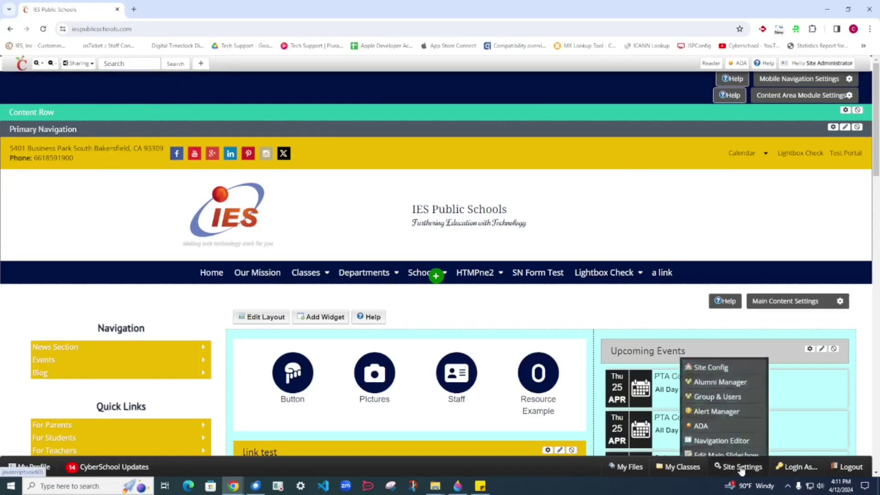
left_click(728, 435)
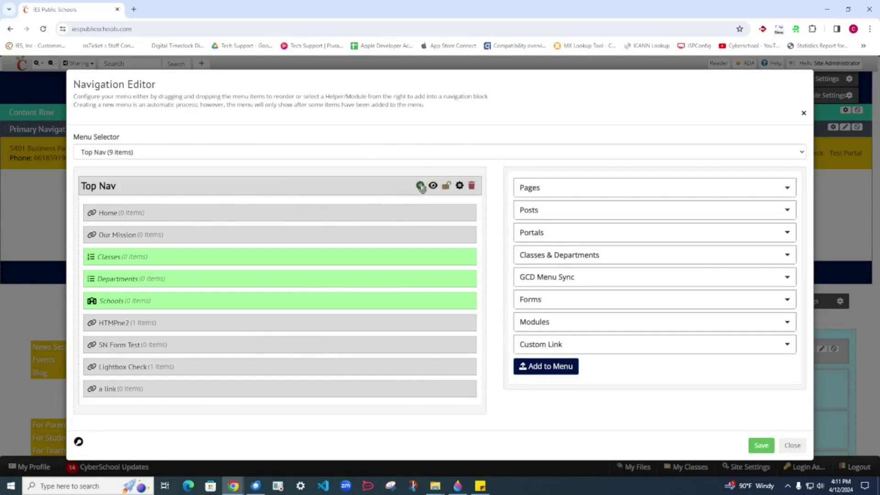
mouse_move(419, 187)
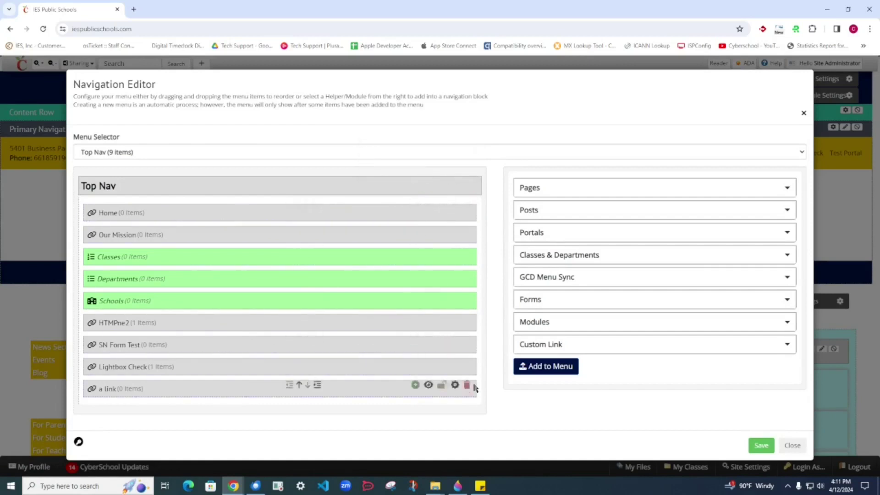
left_click(792, 445)
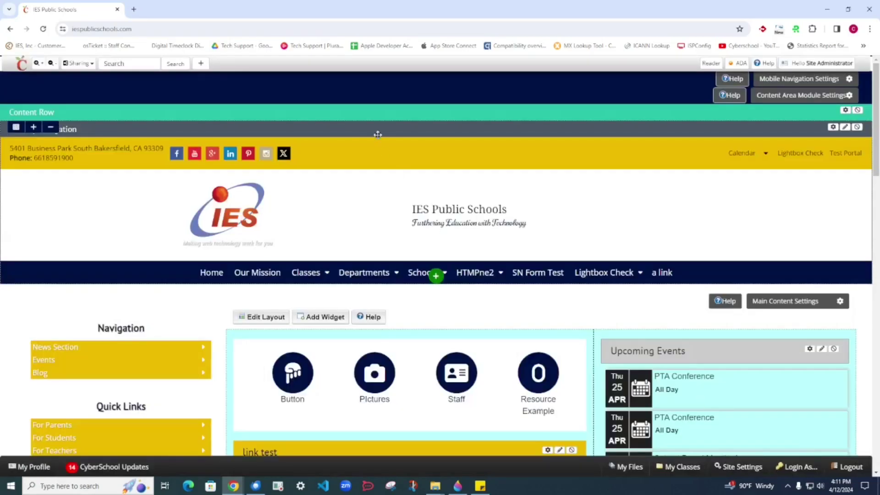
- Create a new portal titled VidPortal, with VidPortal as its URL
left_click(204, 68)
left_click(143, 91)
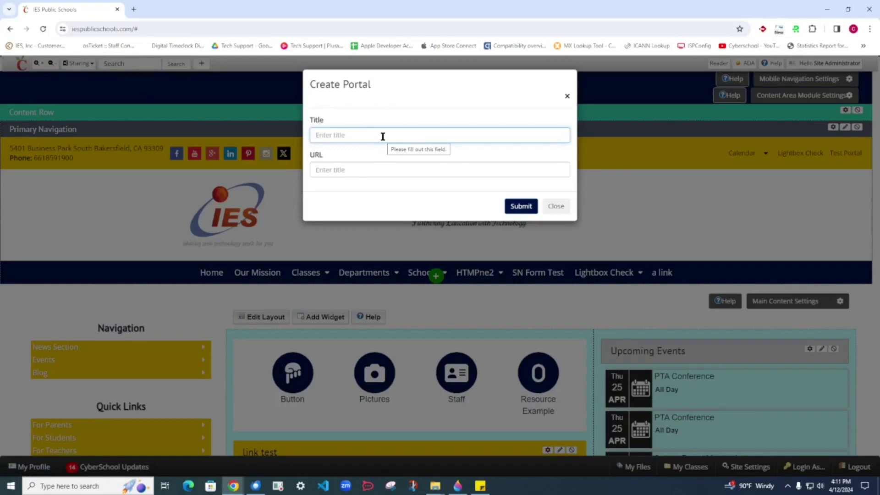
type("V")
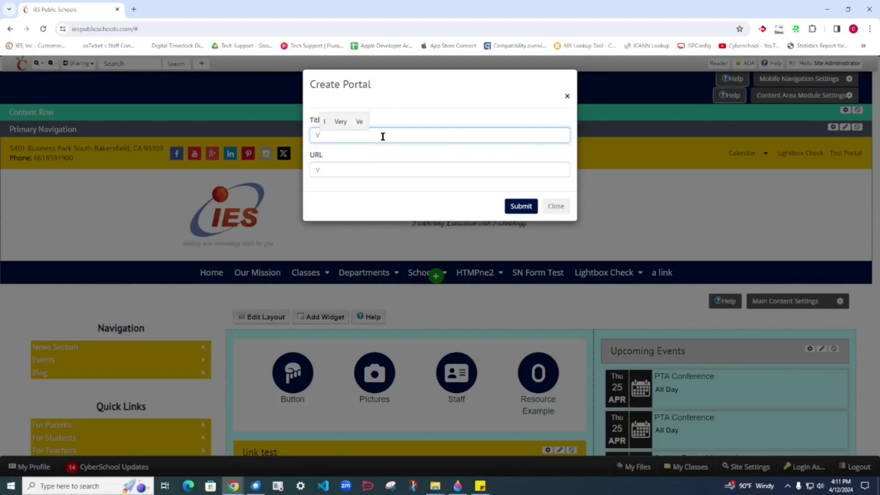
type("idPOrtal")
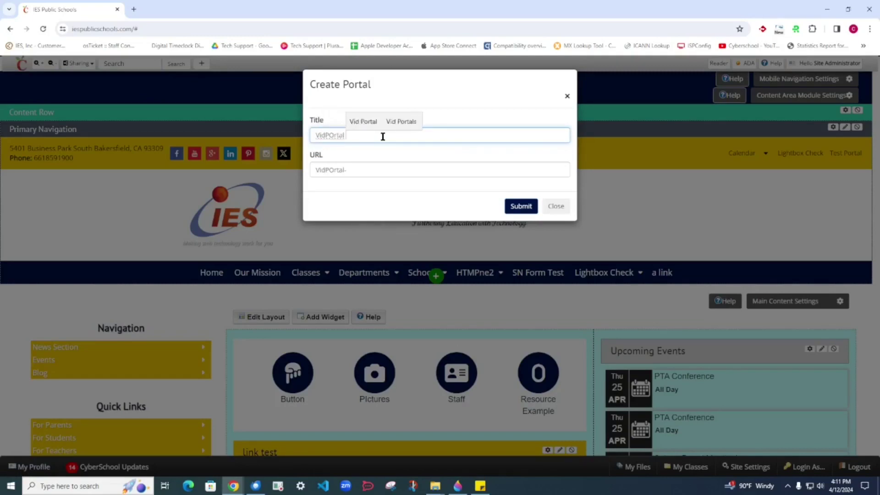
type("ortal")
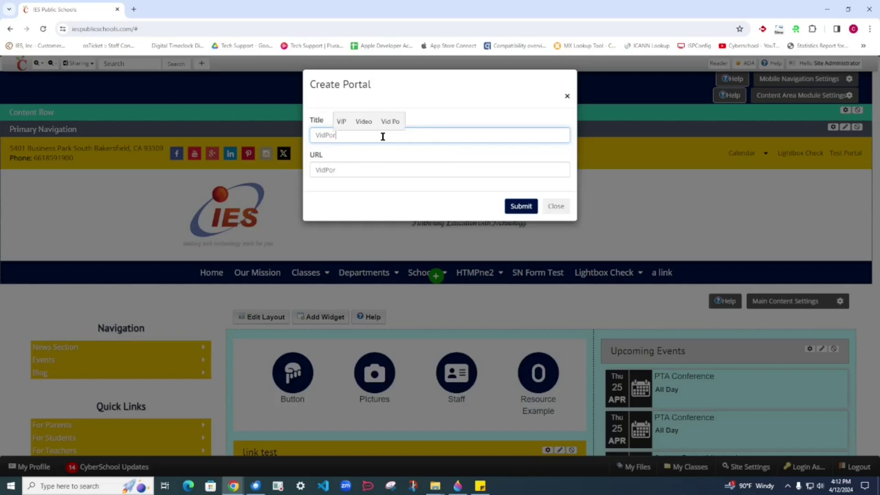
left_click(522, 205)
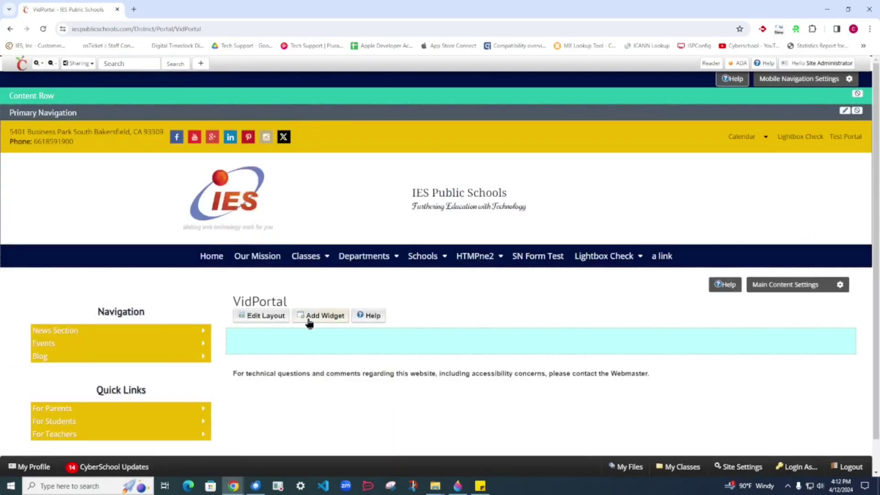
- Duplicate the VidPortal browser tab and open the district home page in the copy
scroll(520, 208, "down", 1)
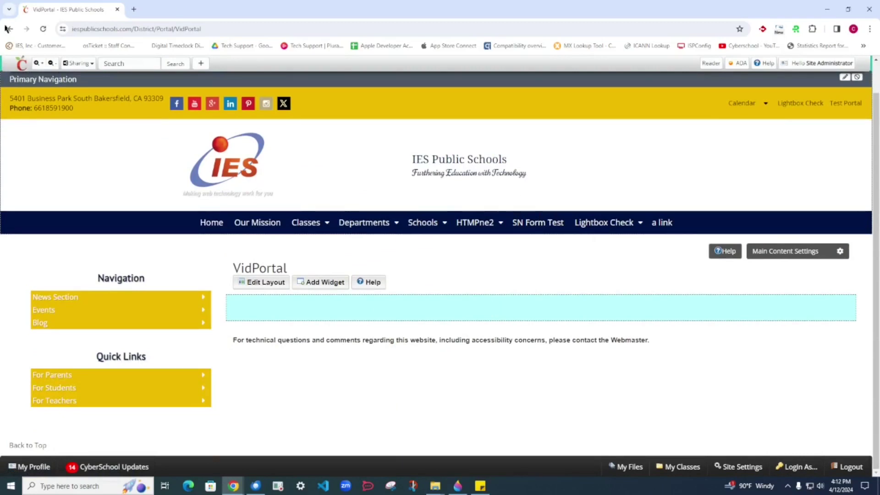
right_click(47, 12)
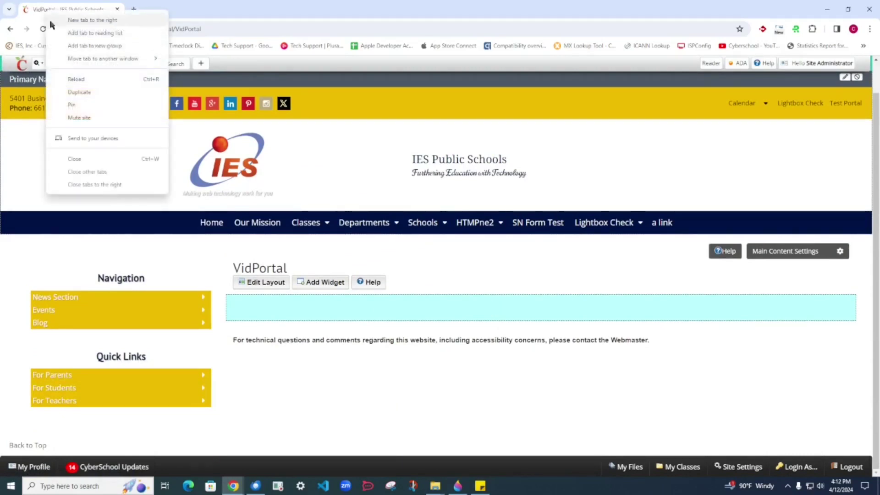
left_click(121, 89)
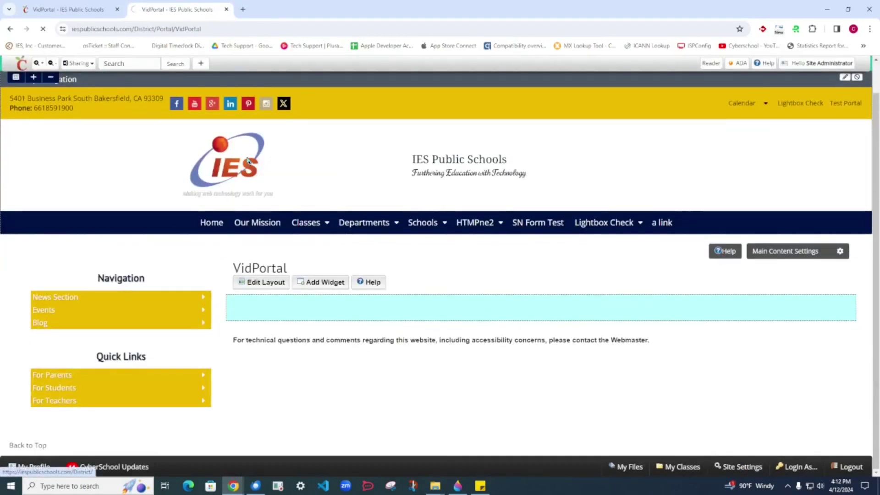
left_click(248, 162)
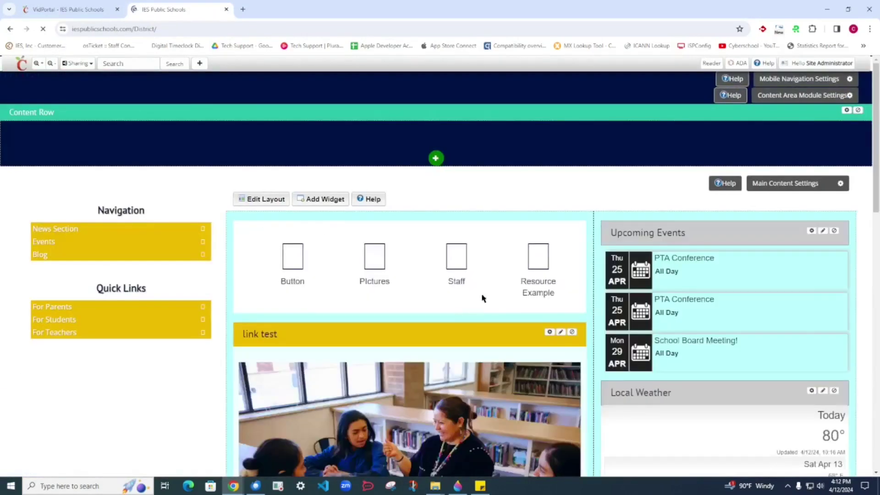
- View the Data Analytics page among the Technology departments, and close the duplicate tab to return to VidPortal
scroll(485, 293, "down", 2)
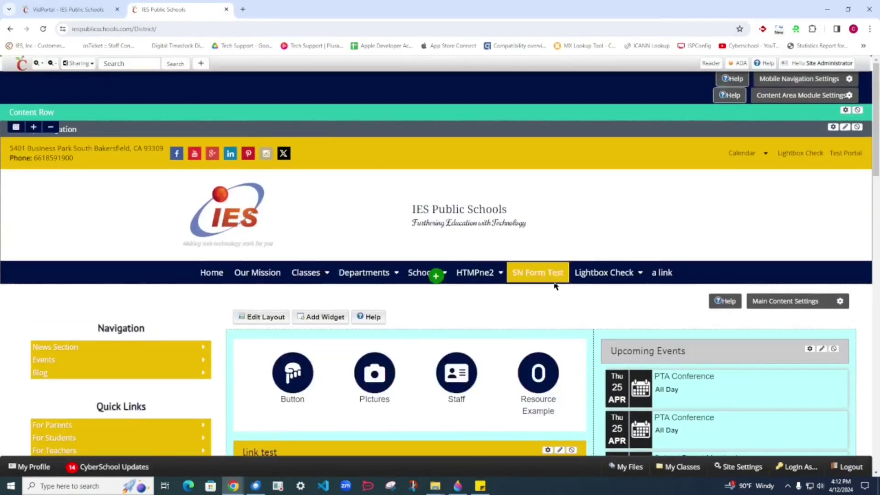
mouse_move(597, 283)
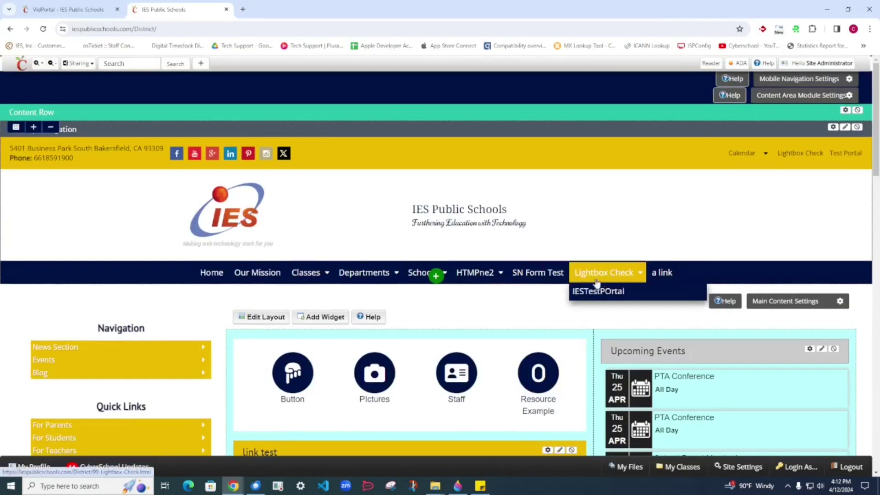
mouse_move(367, 274)
mouse_move(425, 294)
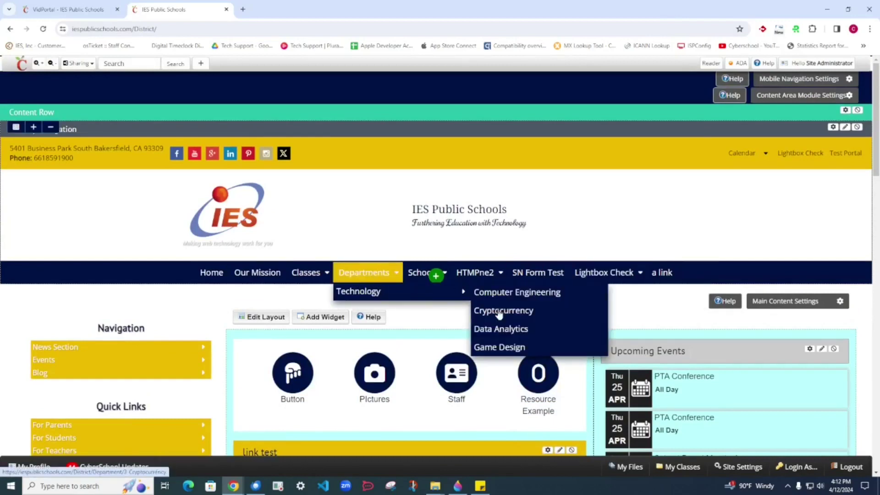
left_click(501, 329)
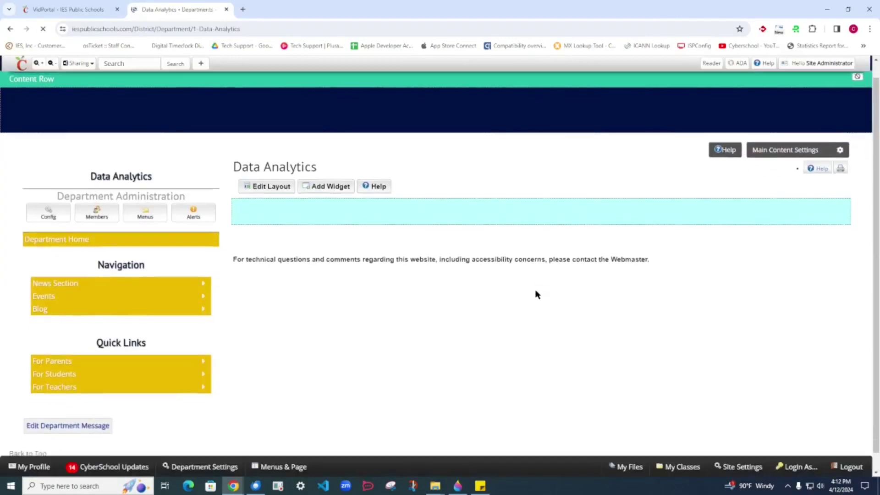
left_click(78, 12)
middle_click(146, 14)
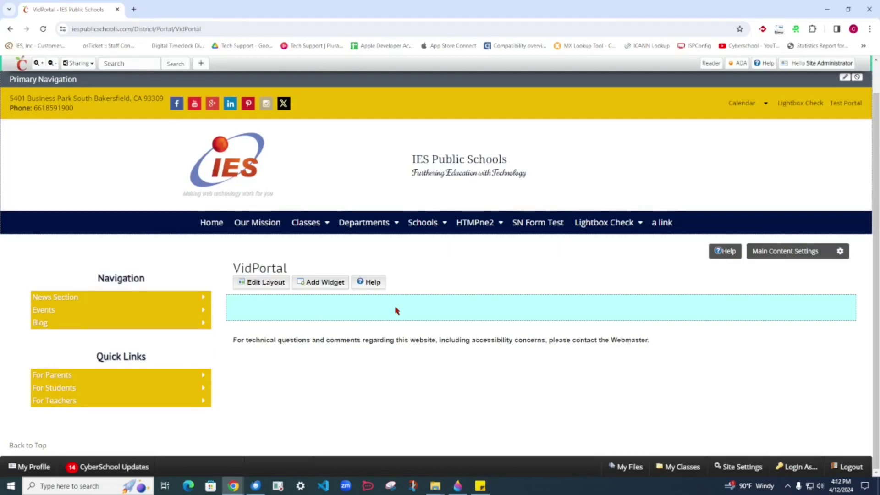
- Add an Accomplishments widget to the VidPortal page
left_click(320, 284)
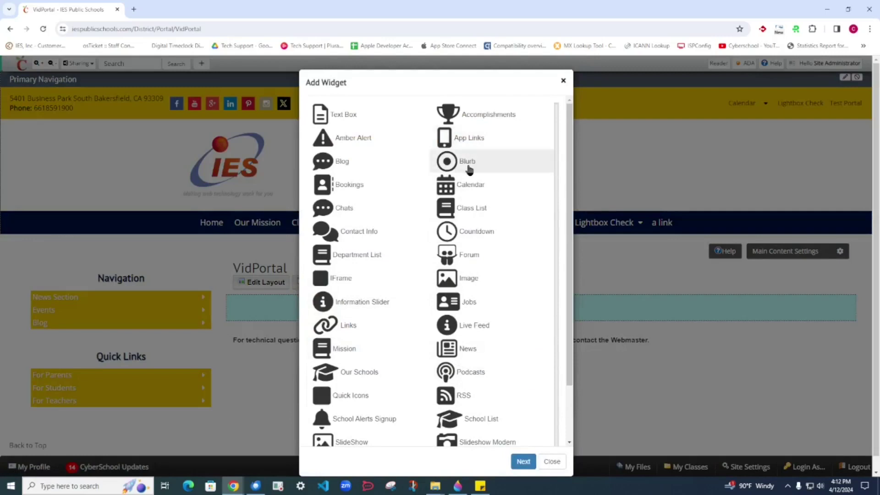
scroll(468, 168, "down", 2)
scroll(469, 169, "up", 2)
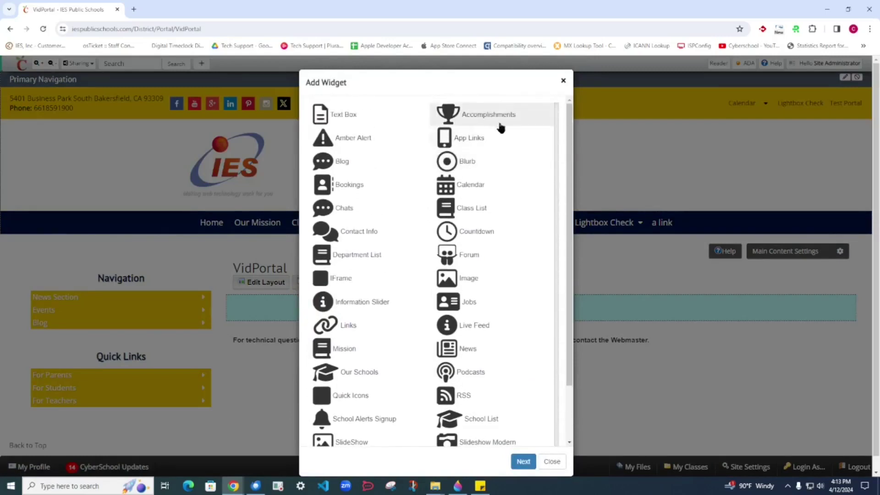
left_click(465, 125)
left_click(523, 462)
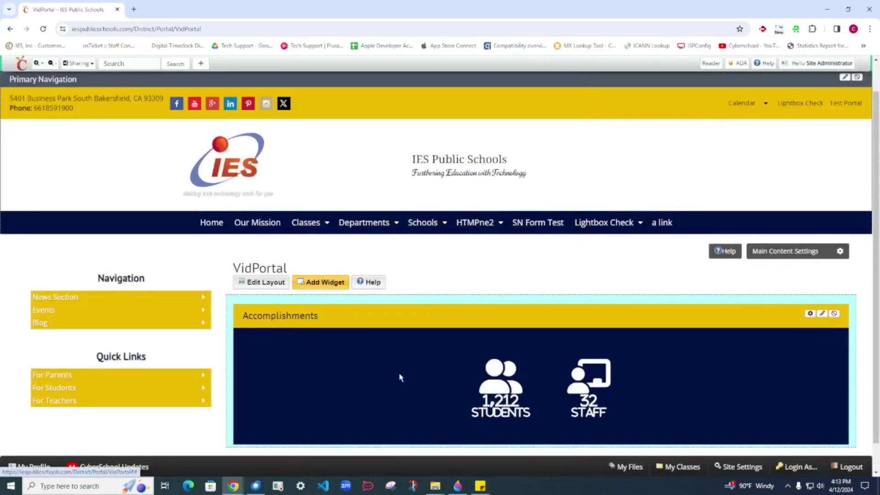
- Add a Countdown widget to the VidPortal page
scroll(398, 377, "down", 1)
left_click(316, 253)
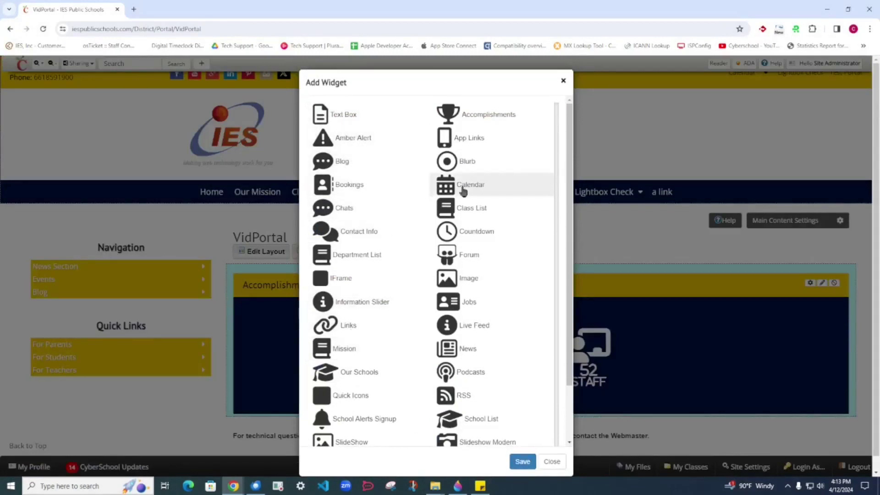
left_click(476, 232)
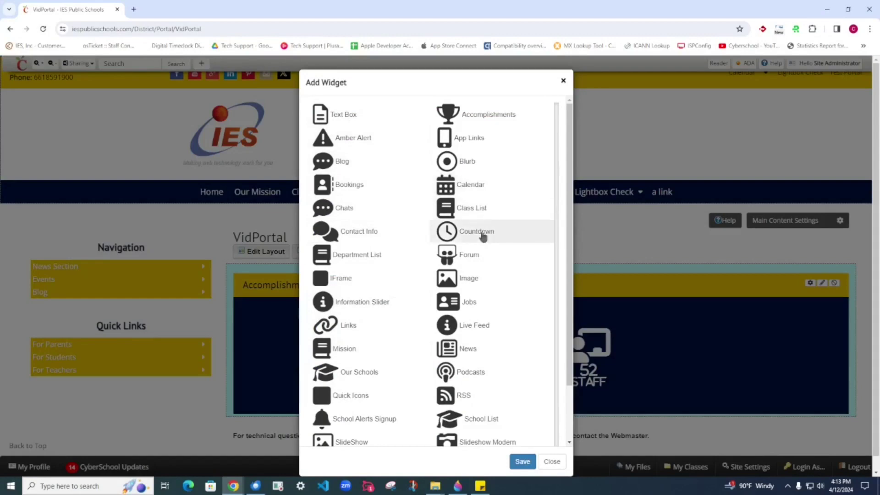
left_click(522, 461)
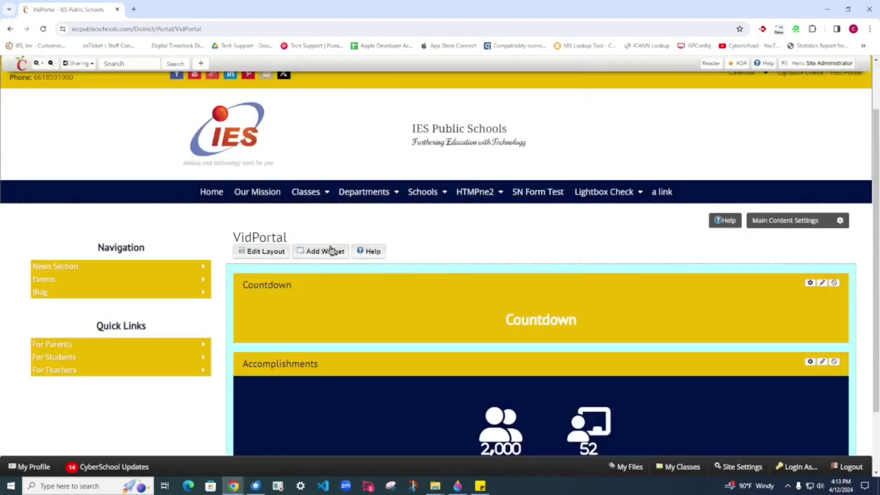
- Add a Department List widget to the VidPortal page
left_click(337, 252)
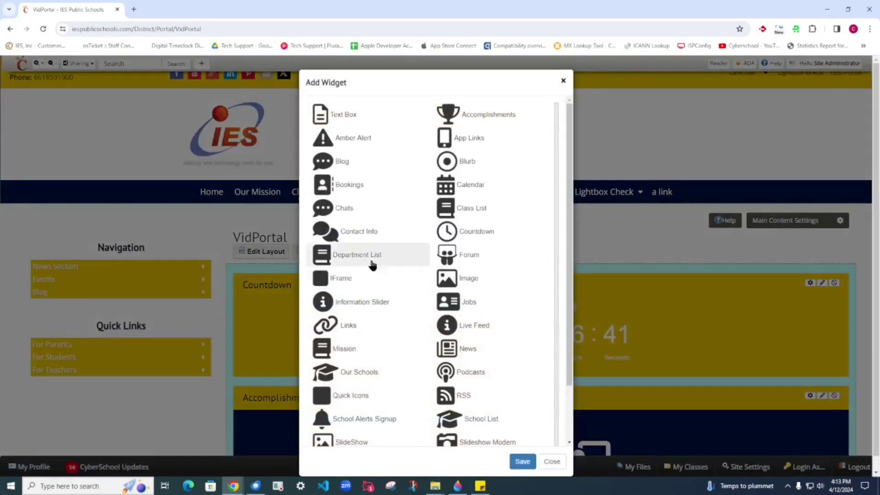
left_click(393, 254)
left_click(522, 461)
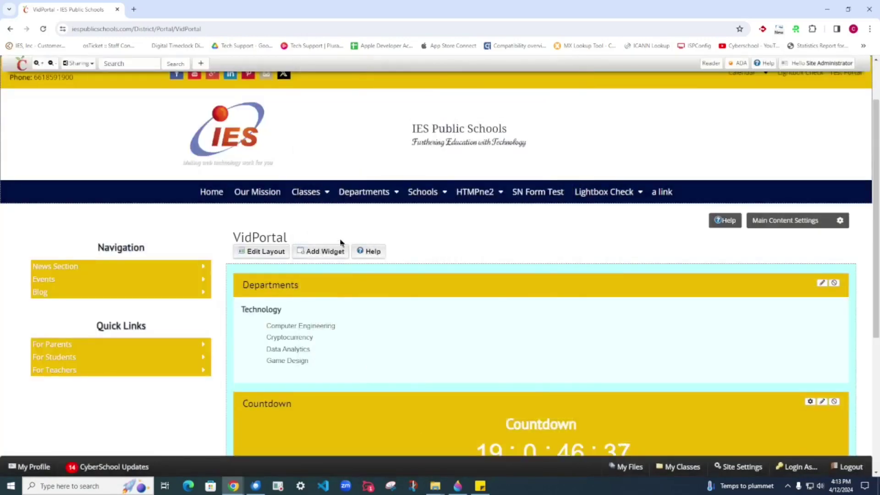
- Add a Calendar widget to the VidPortal page
left_click(337, 251)
left_click(469, 192)
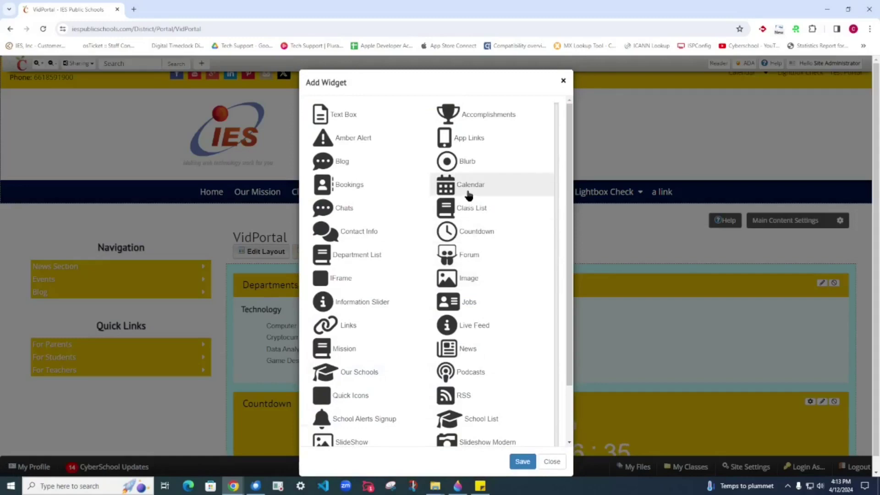
left_click(521, 461)
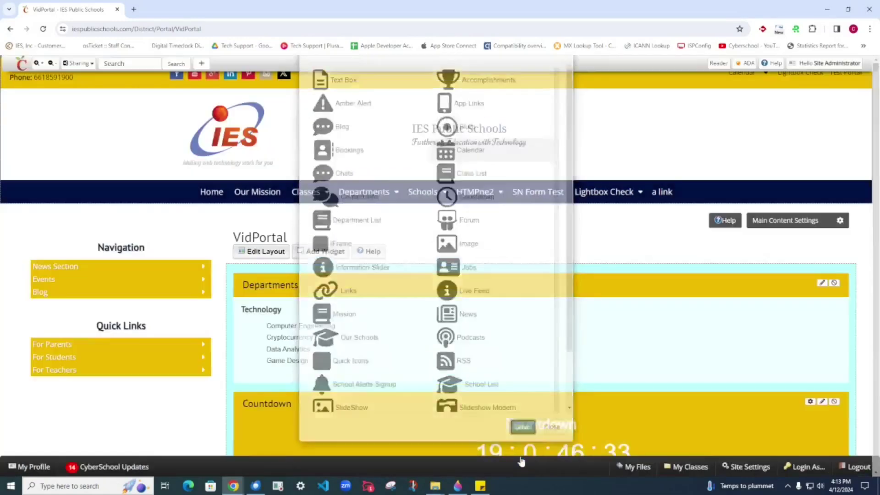
scroll(504, 411, "down", 2)
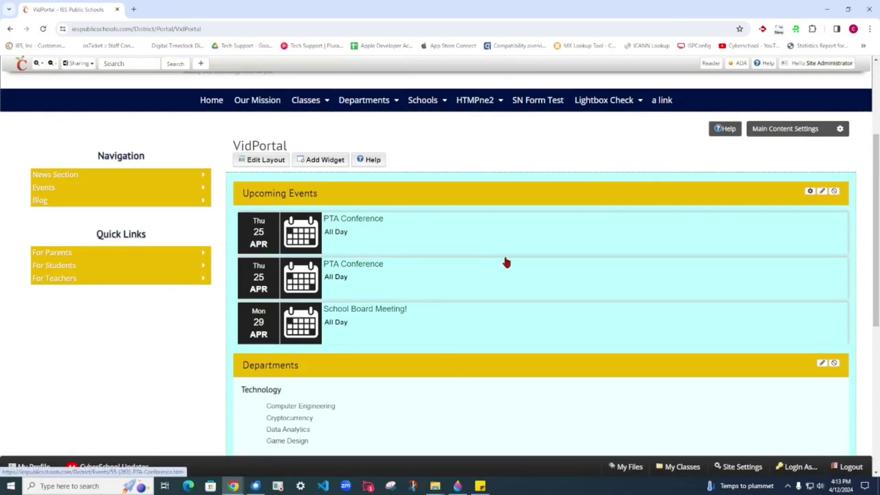
- Change the VidPortal page layout to T Split C (60/40) and save it
left_click(260, 160)
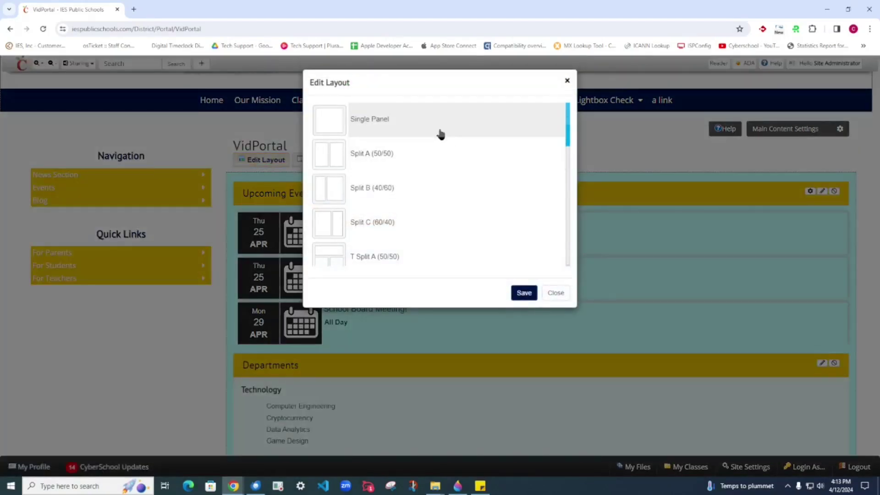
scroll(440, 134, "down", 4)
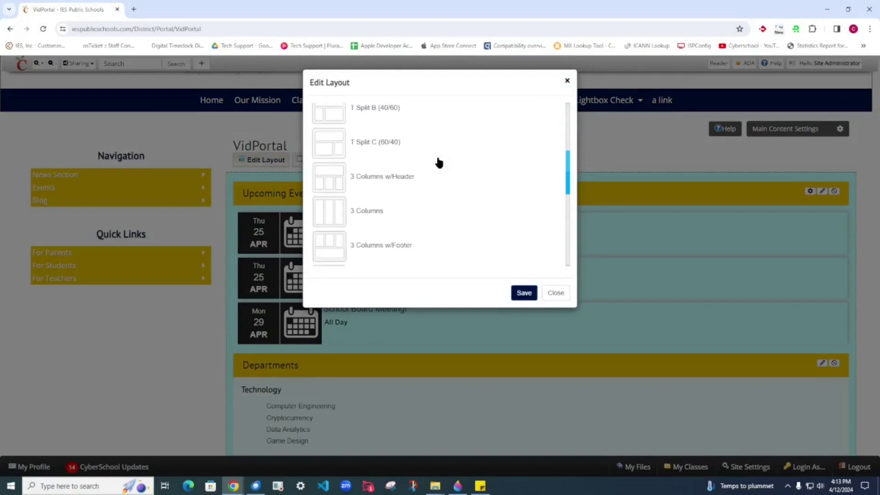
scroll(440, 227, "down", 1)
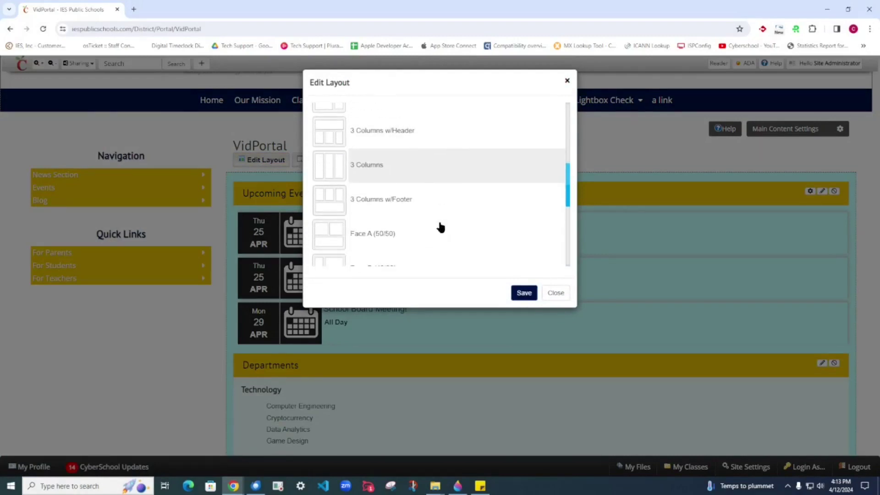
scroll(385, 220, "up", 4)
left_click(385, 225)
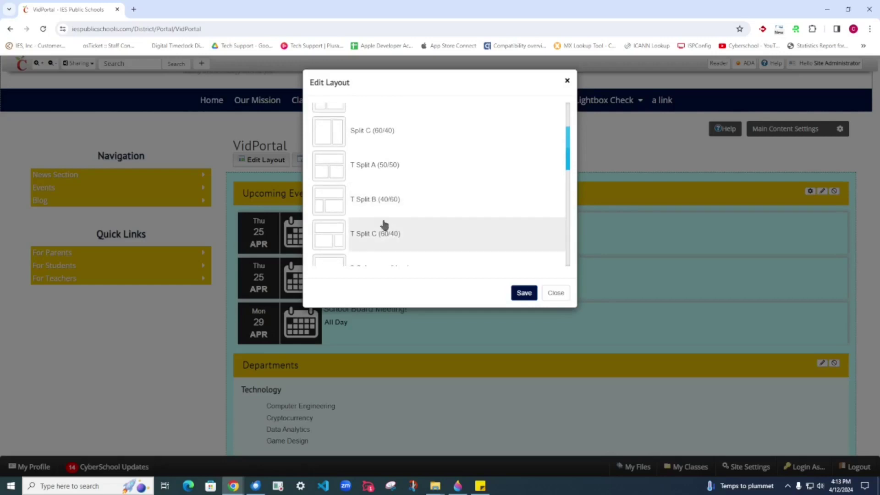
left_click(524, 294)
- Move the Accomplishments widget below Departments and the Upcoming Events widget into the wider lower panel
scroll(538, 271, "down", 3)
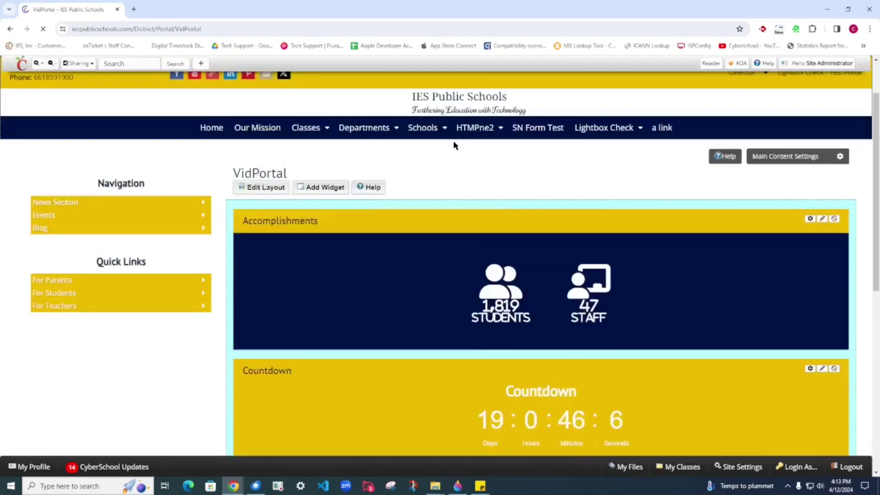
scroll(469, 277, "down", 2)
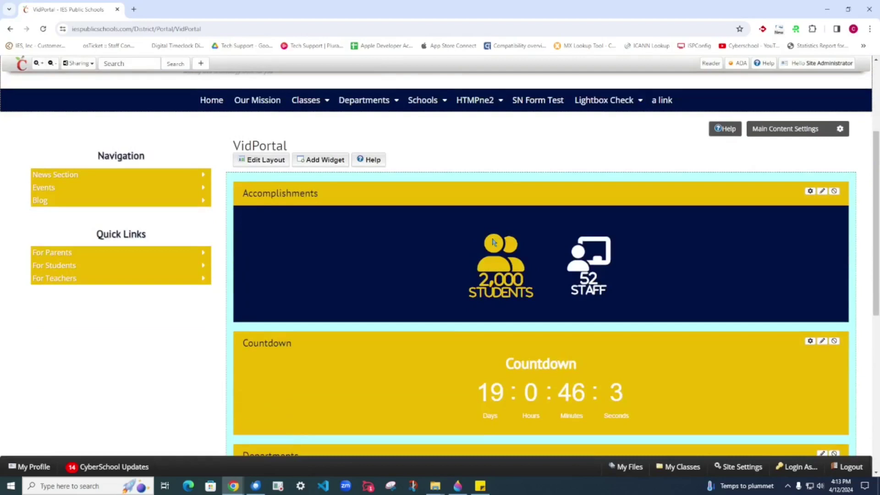
left_click_drag(455, 196, 403, 369)
scroll(403, 372, "down", 3)
scroll(403, 373, "down", 5)
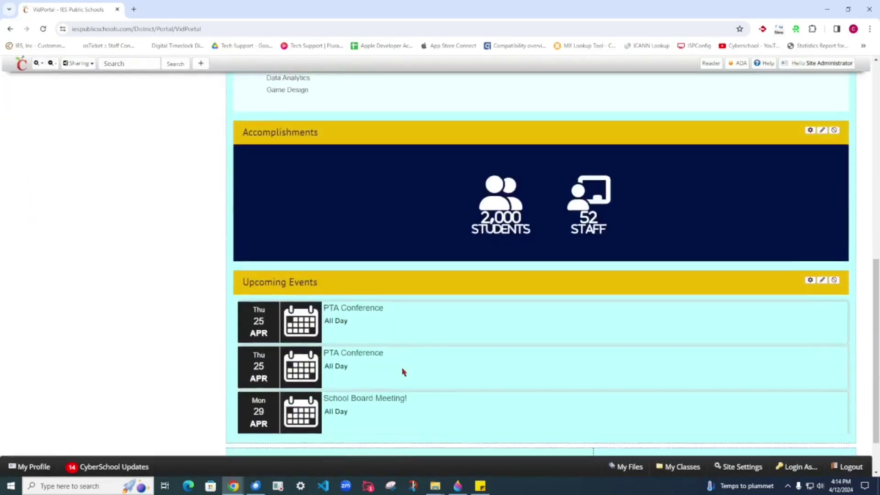
left_click_drag(443, 225, 394, 339)
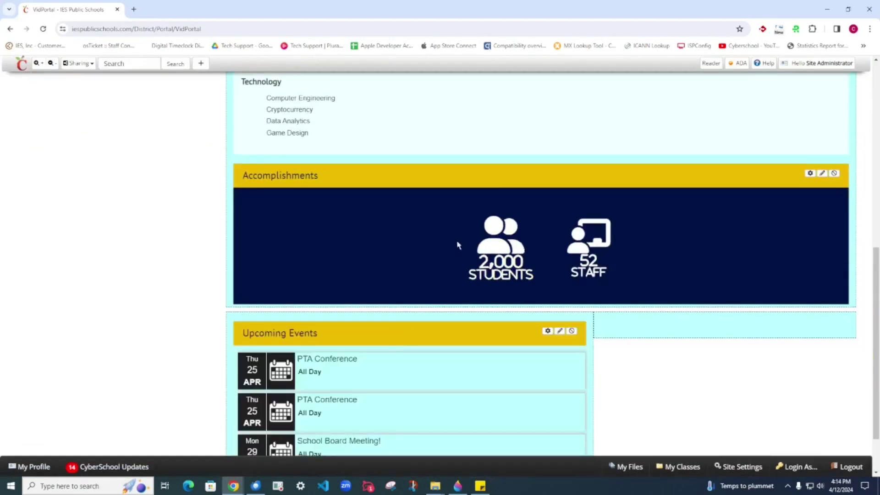
- Move the Accomplishments widget into the narrower lower panel and place the Departments widget beneath it
left_click_drag(447, 179, 649, 251)
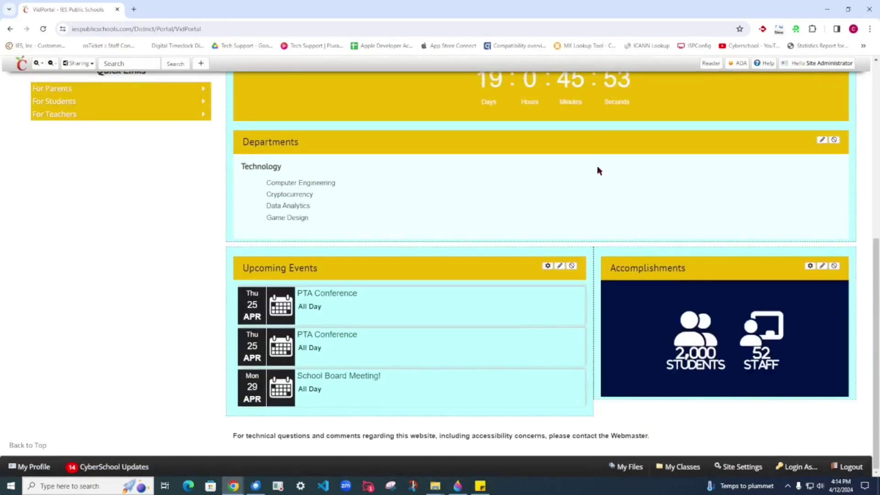
left_click_drag(571, 140, 686, 366)
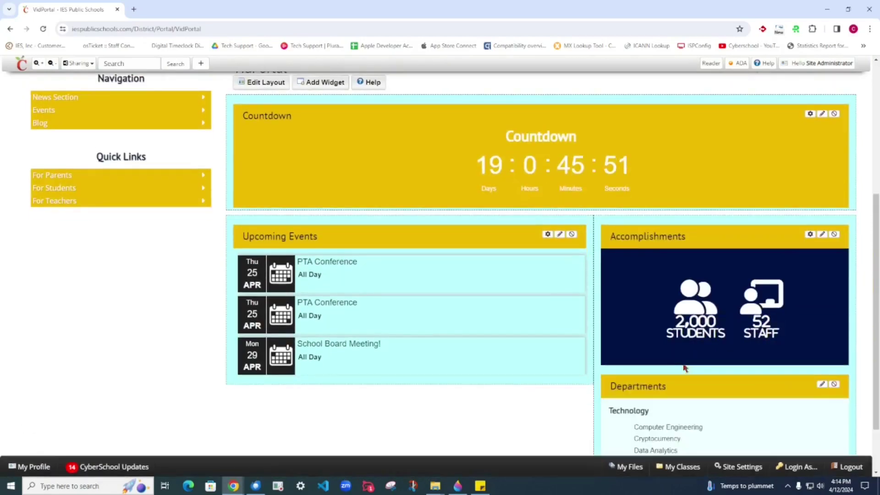
scroll(625, 324, "up", 2)
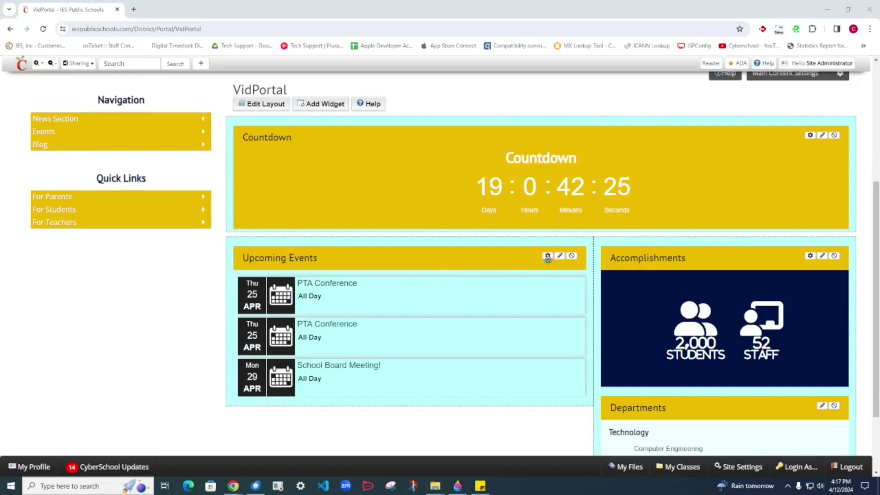
- Review the Upcoming Events widget's settings for title, layout, height and item limits, leaving them unsaved
left_click(548, 256)
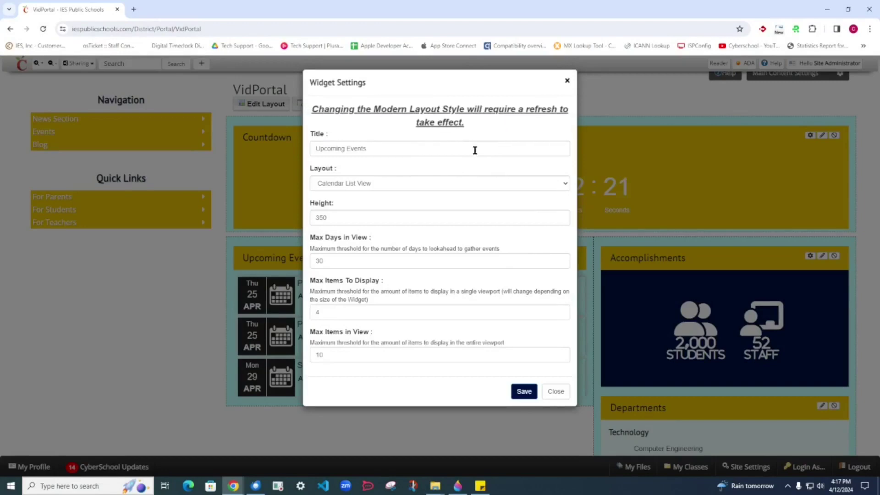
left_click(567, 81)
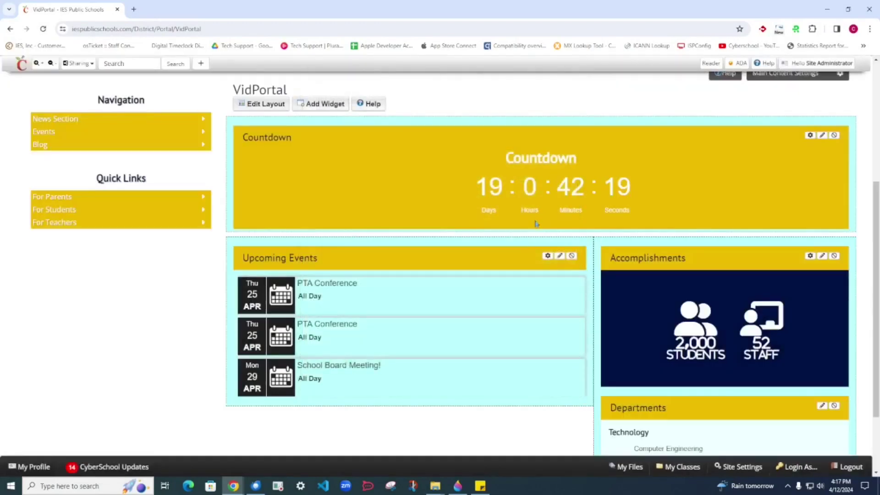
left_click(547, 255)
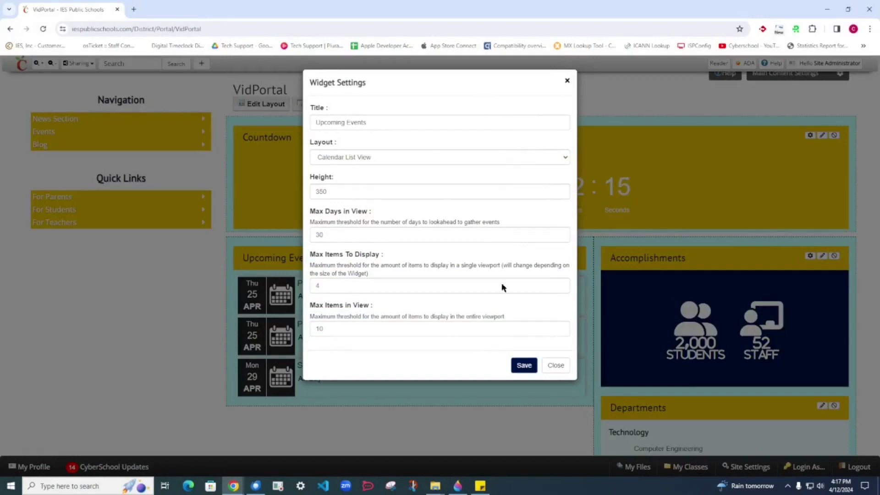
left_click(556, 366)
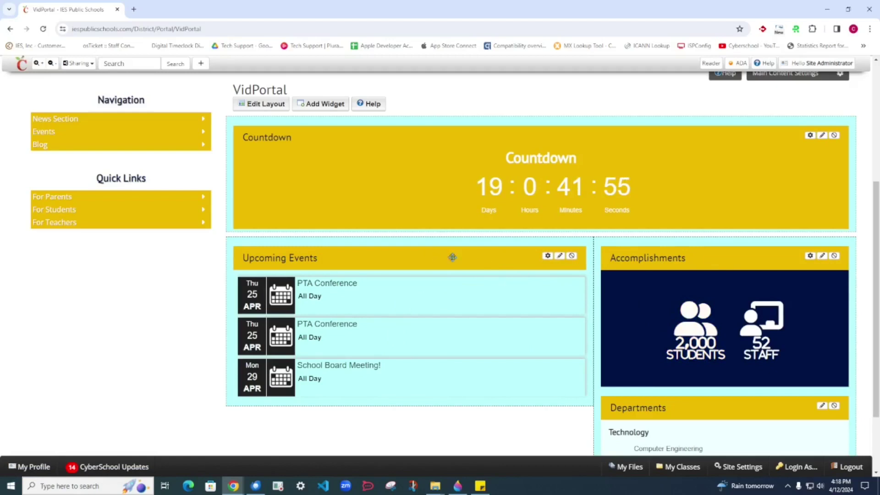
- Set the Upcoming Events widget's style layout to Titleless Panel and save it
left_click(560, 256)
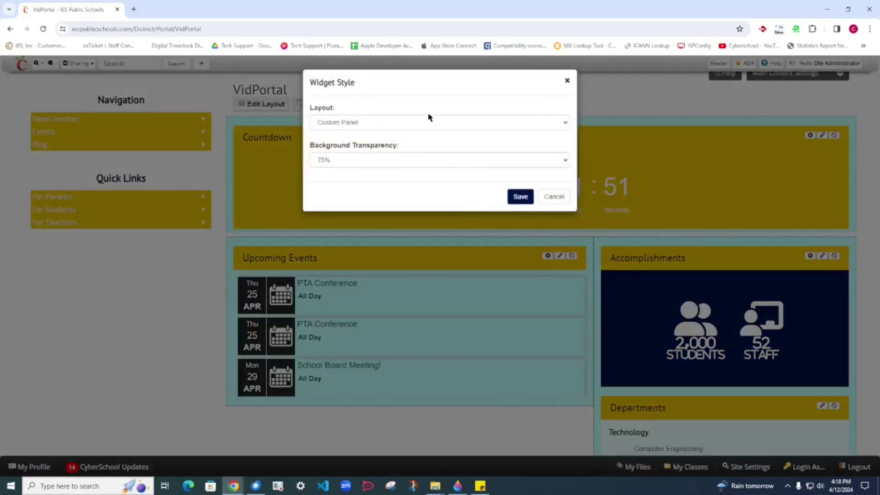
left_click(421, 123)
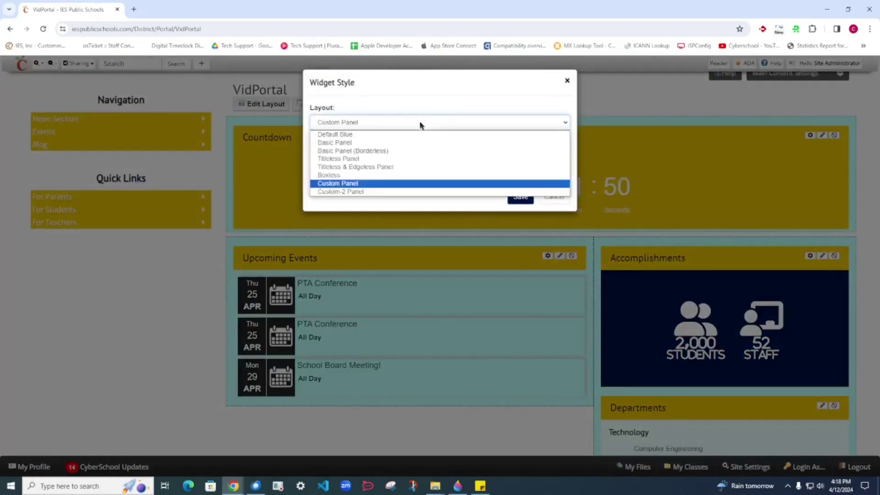
left_click(414, 160)
left_click(527, 201)
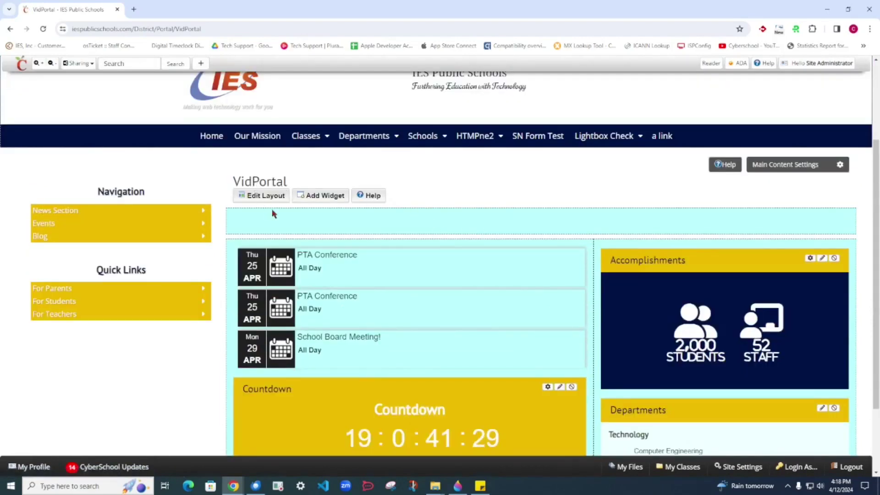
- Switch the VidPortal page layout to T Split A (50/50) and save it
left_click(263, 200)
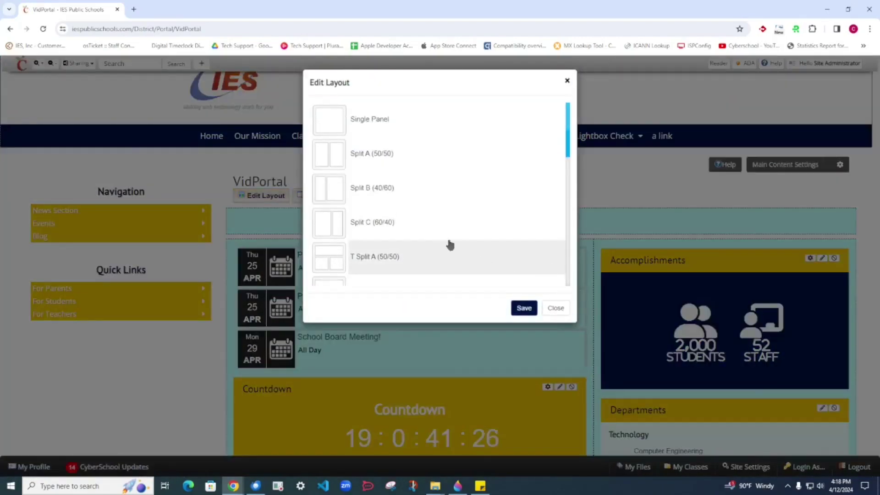
left_click(525, 308)
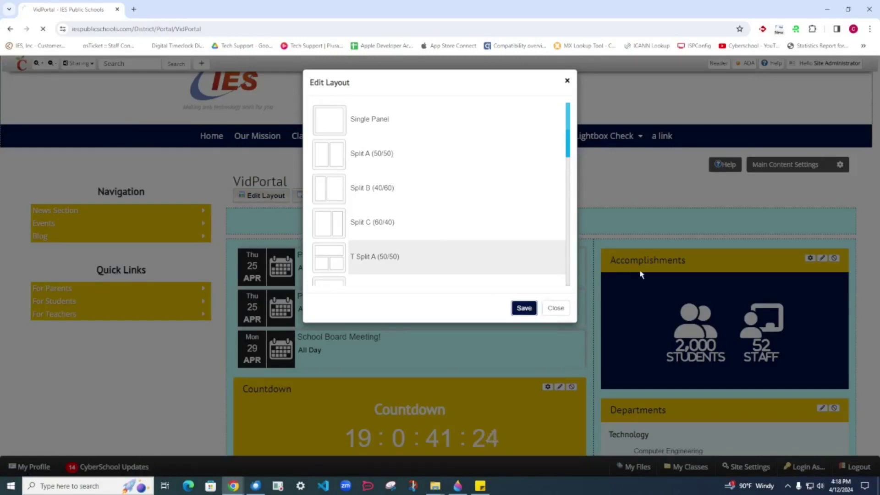